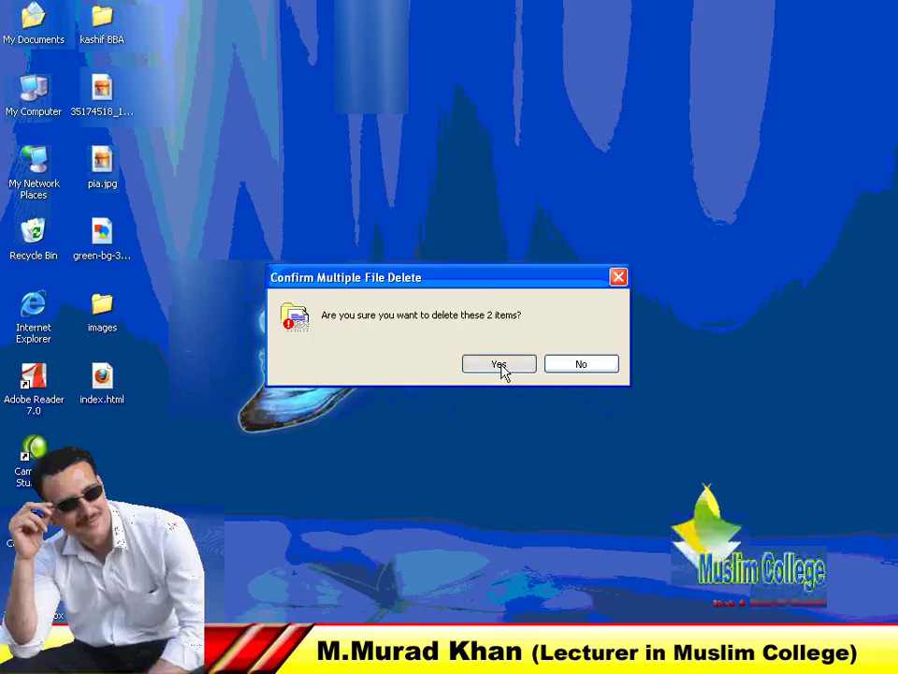
- Empty the Recycle Bin, and review the desktop's index.html page in Firefox before closing the browser
click(502, 367)
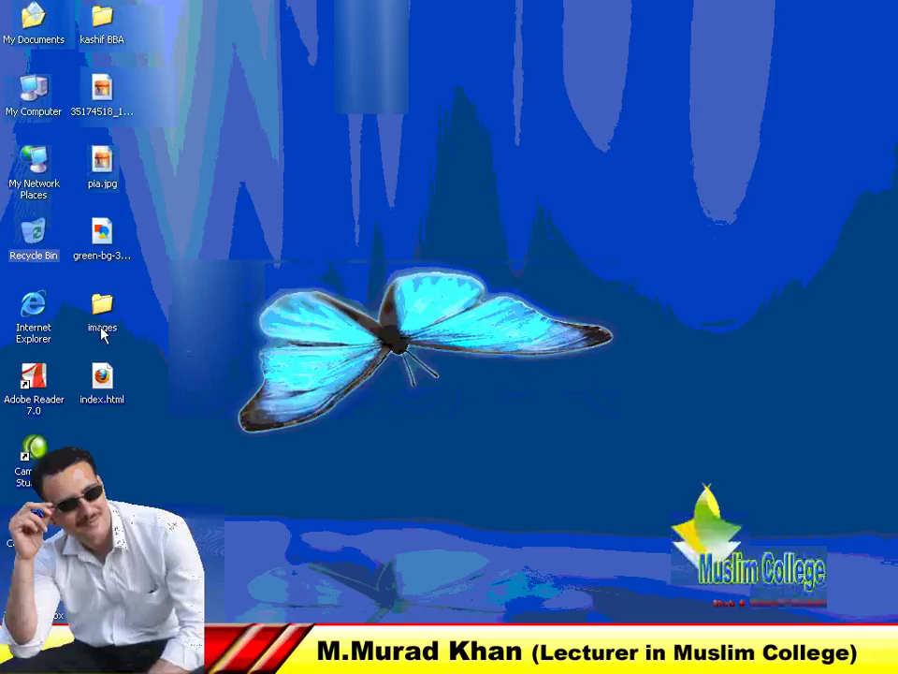
double_click(105, 379)
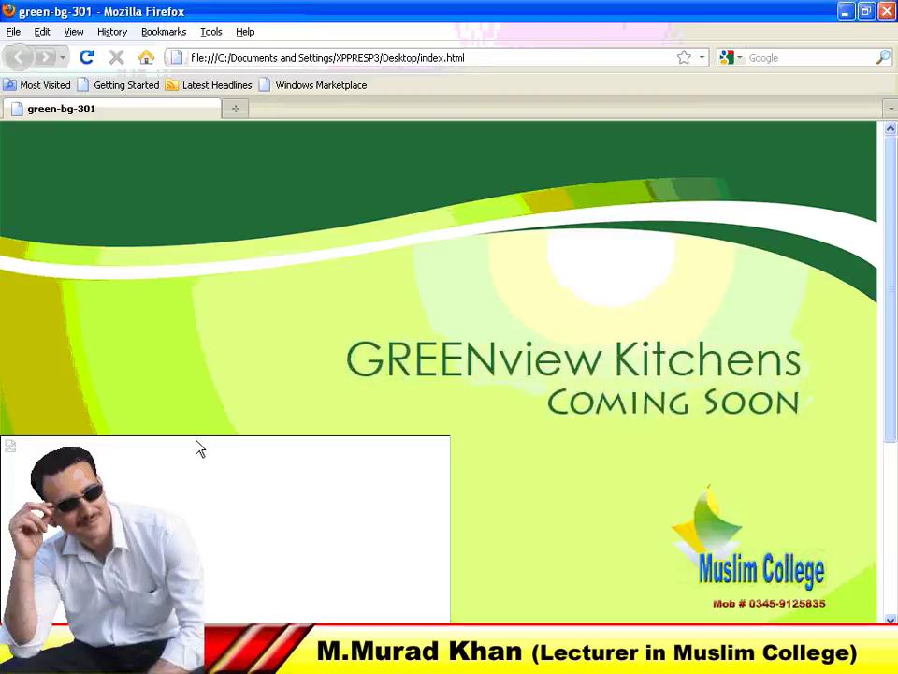
scroll(192, 440, down, 5)
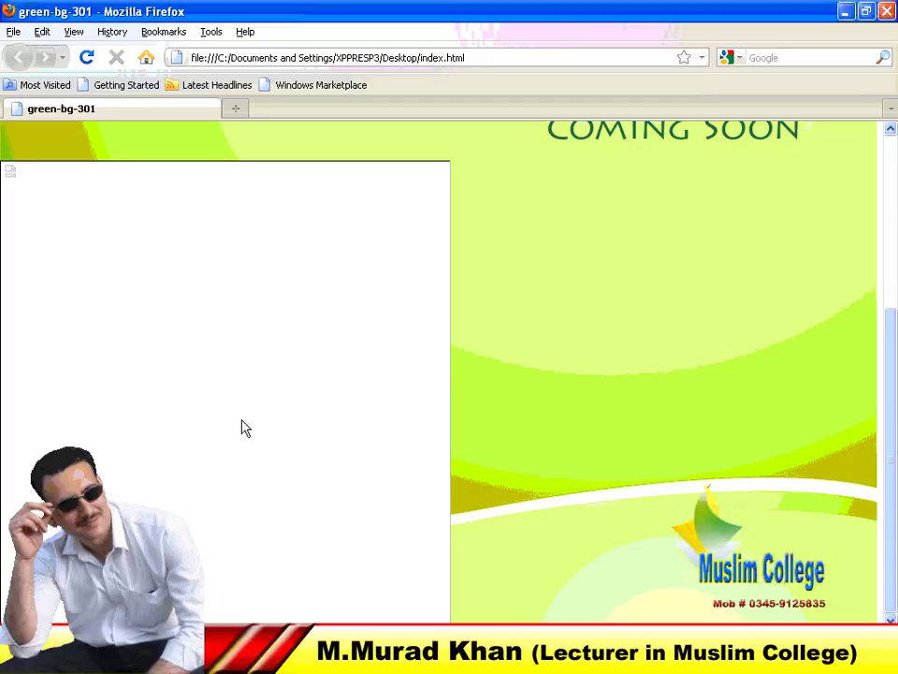
scroll(268, 393, up, 5)
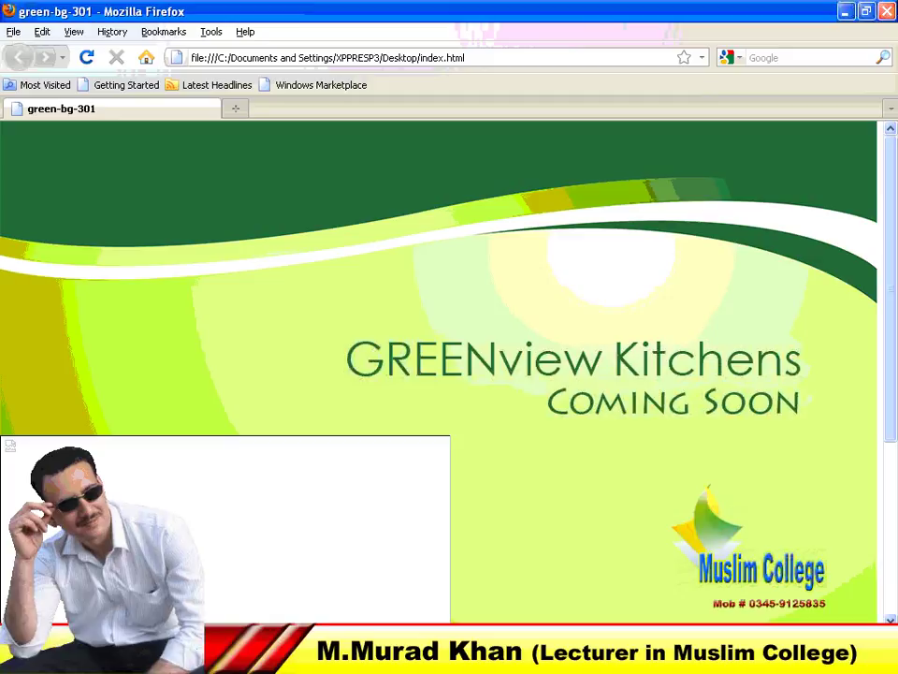
click(885, 11)
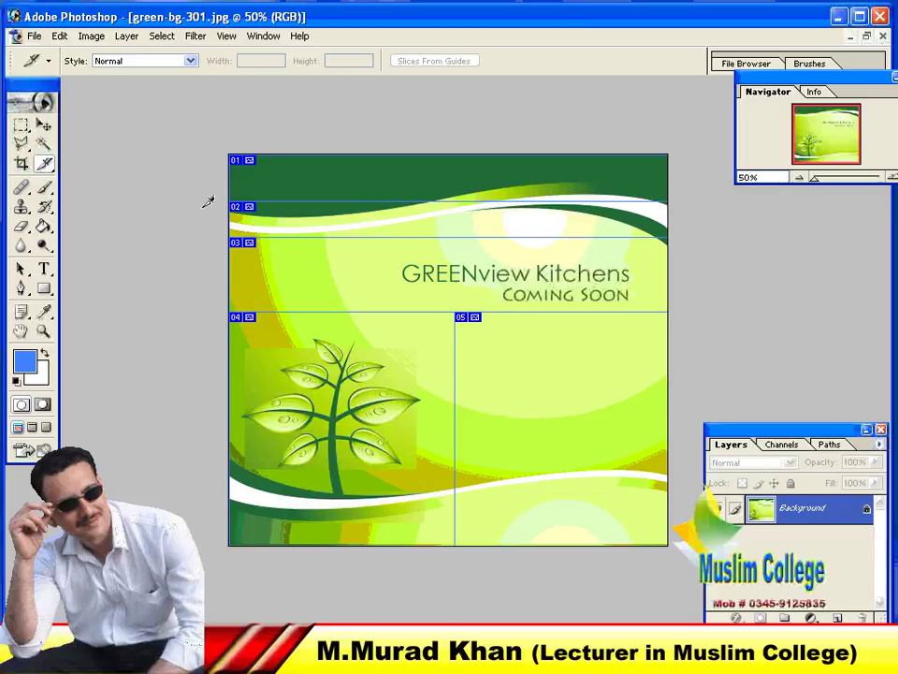
- Delete slices 02 and 03, around the white wave and the title, with the Slice Select tool
click(47, 167)
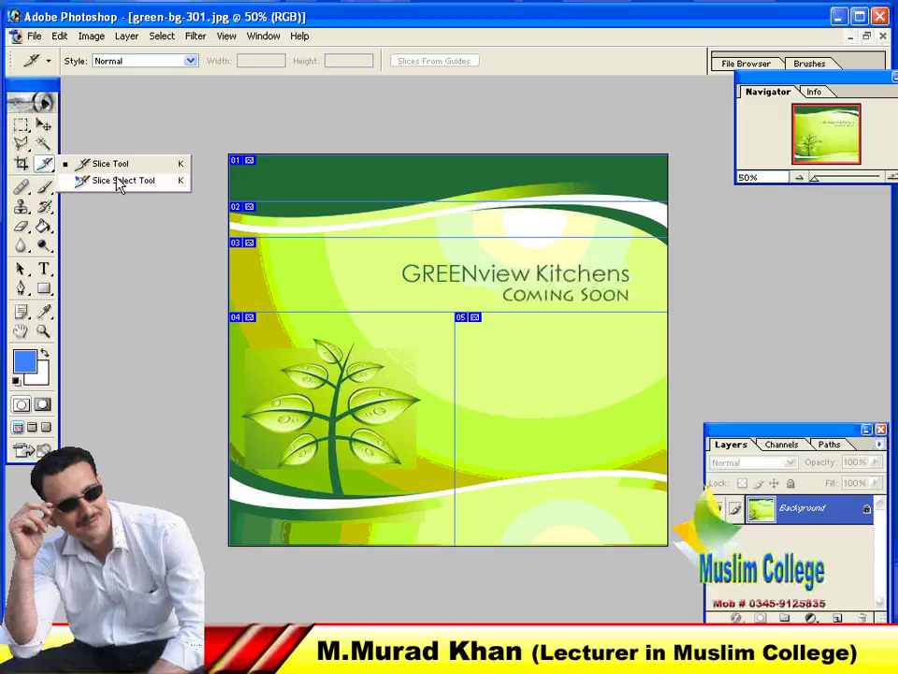
click(164, 183)
click(253, 236)
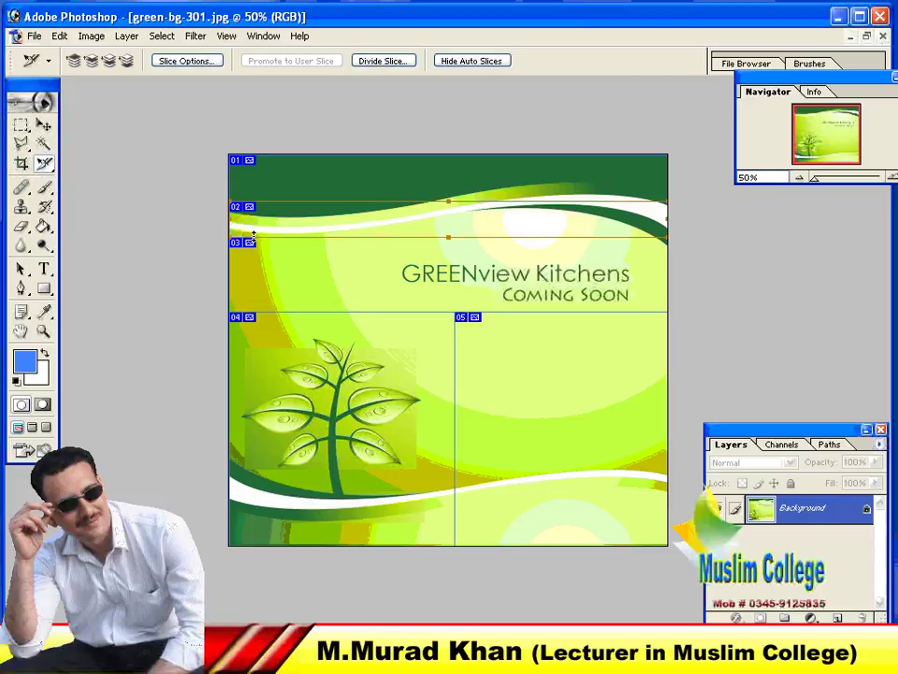
key(Delete)
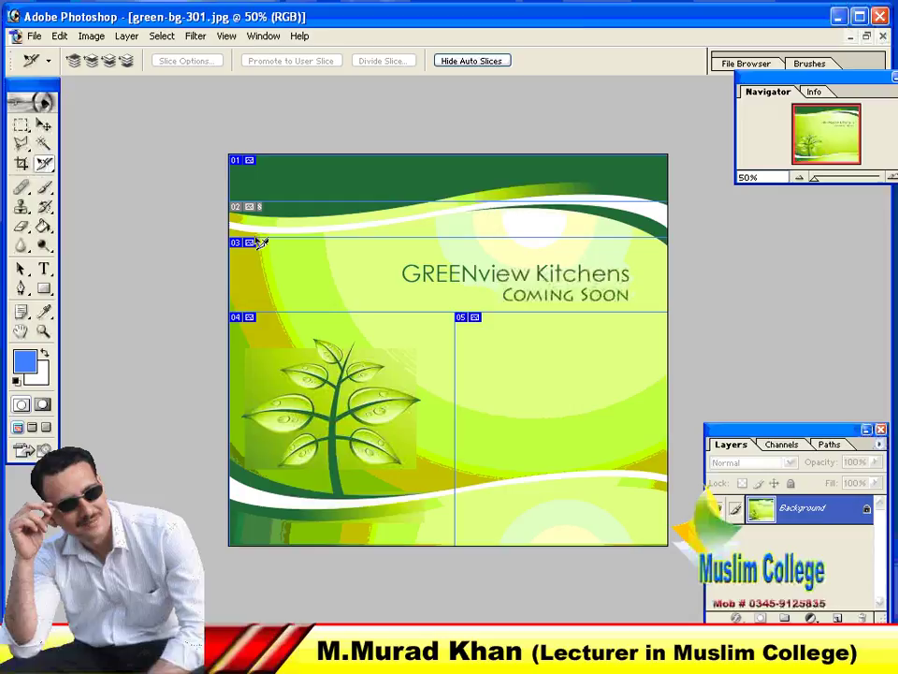
click(255, 249)
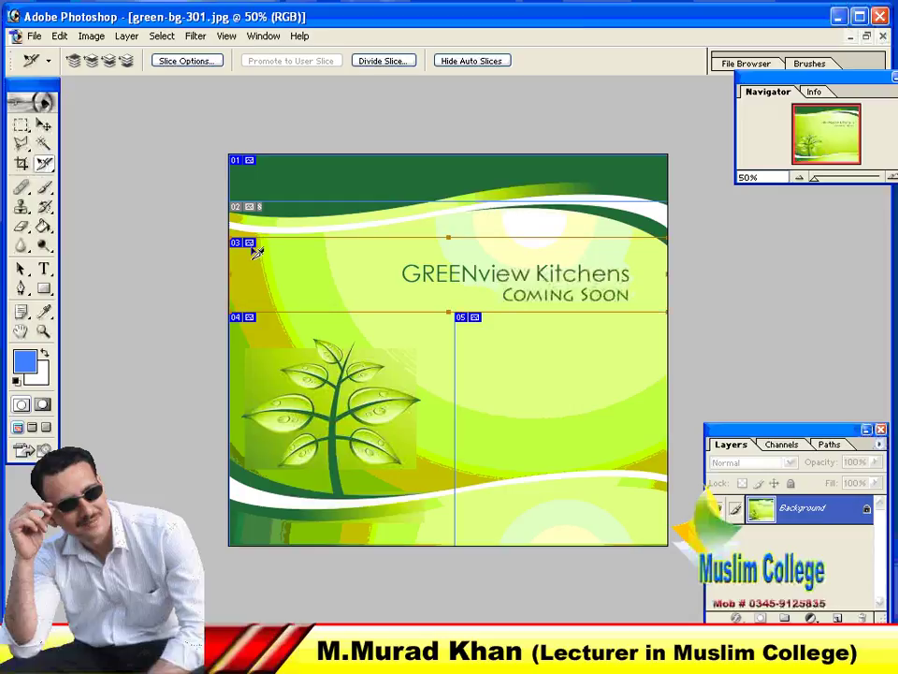
key(Delete)
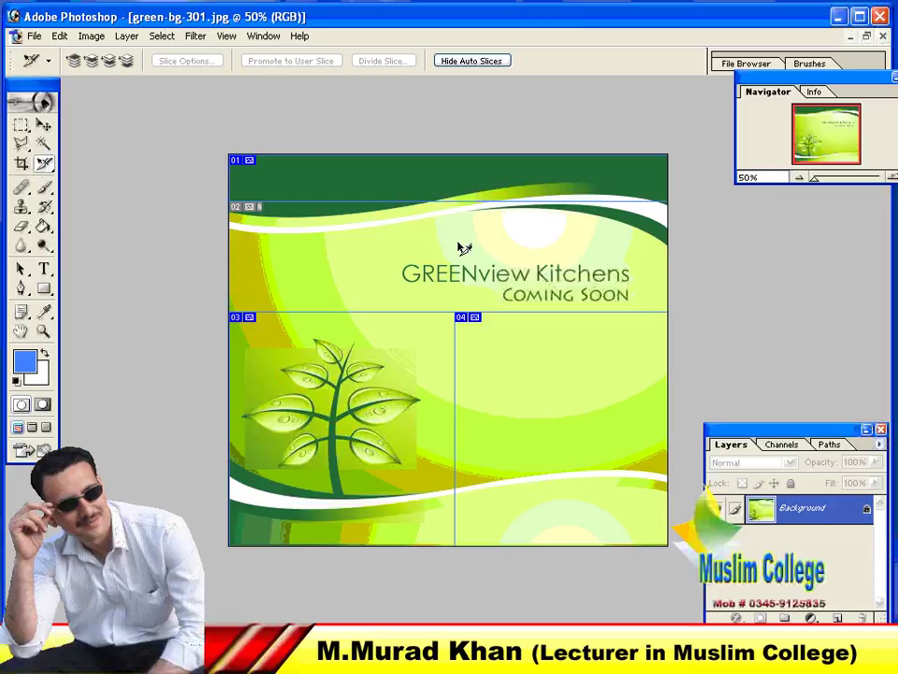
click(44, 163)
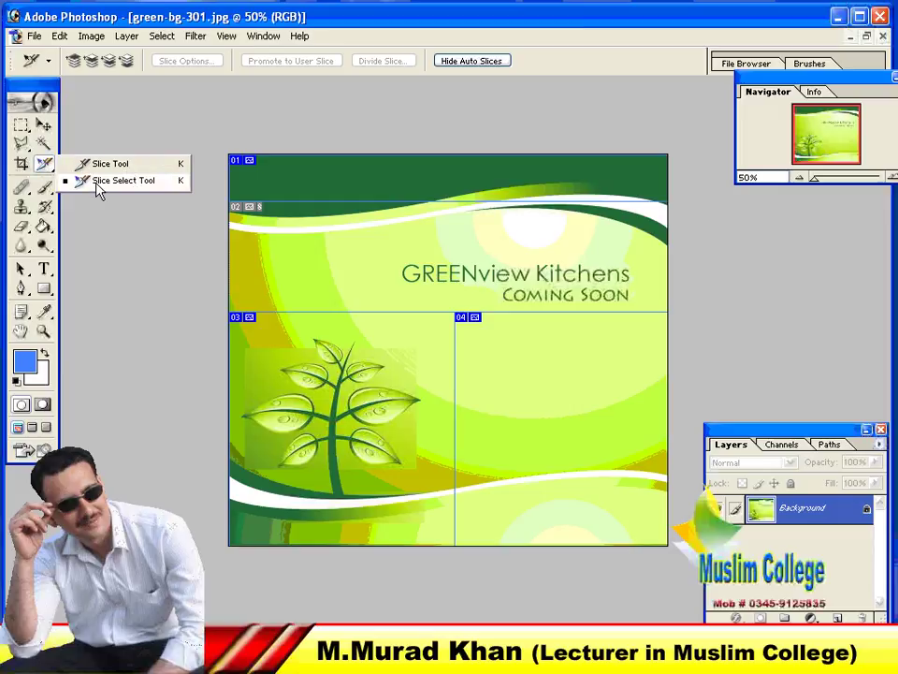
click(34, 88)
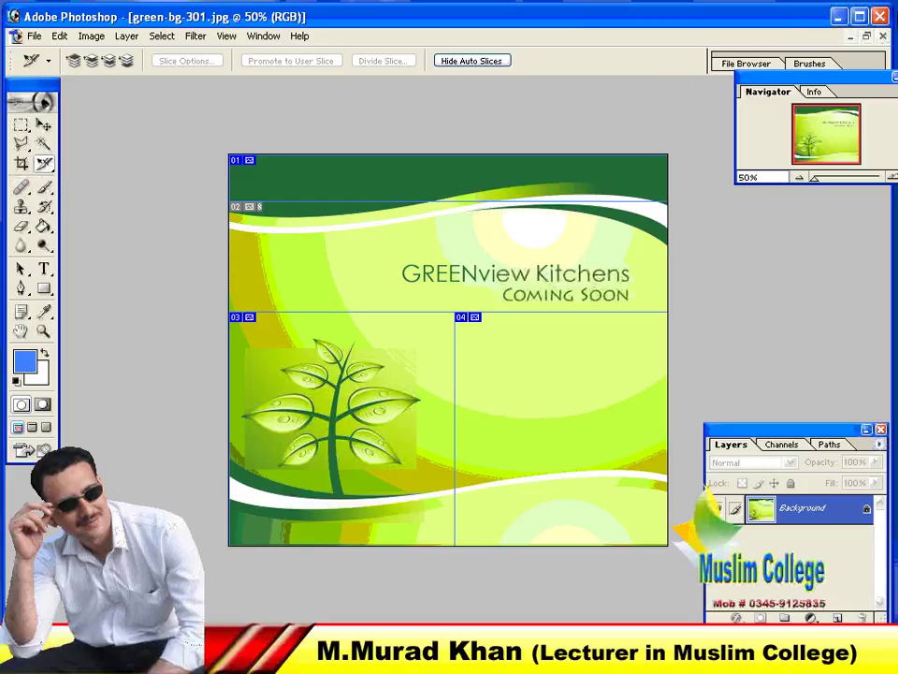
- Close green-bg-301.jpg without saving and reopen it from the sharif travel agency folder in a maximized document window
click(882, 35)
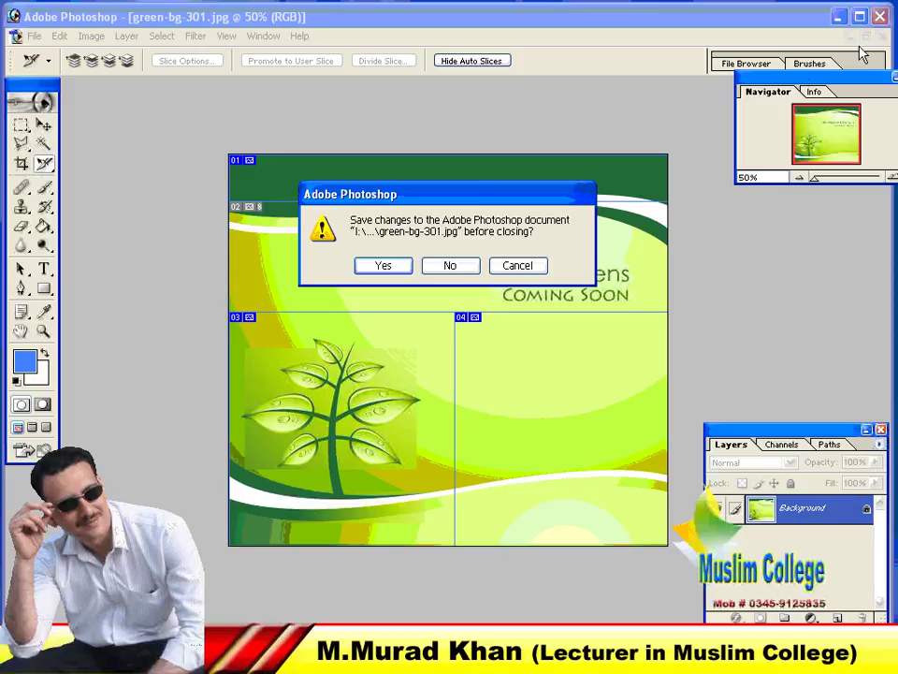
click(464, 269)
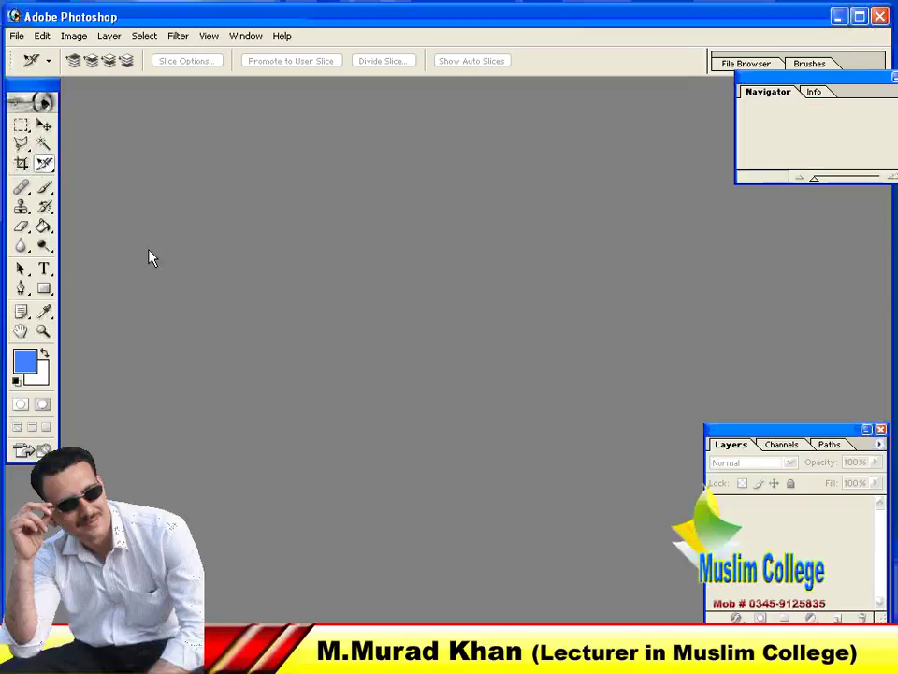
click(17, 36)
click(37, 70)
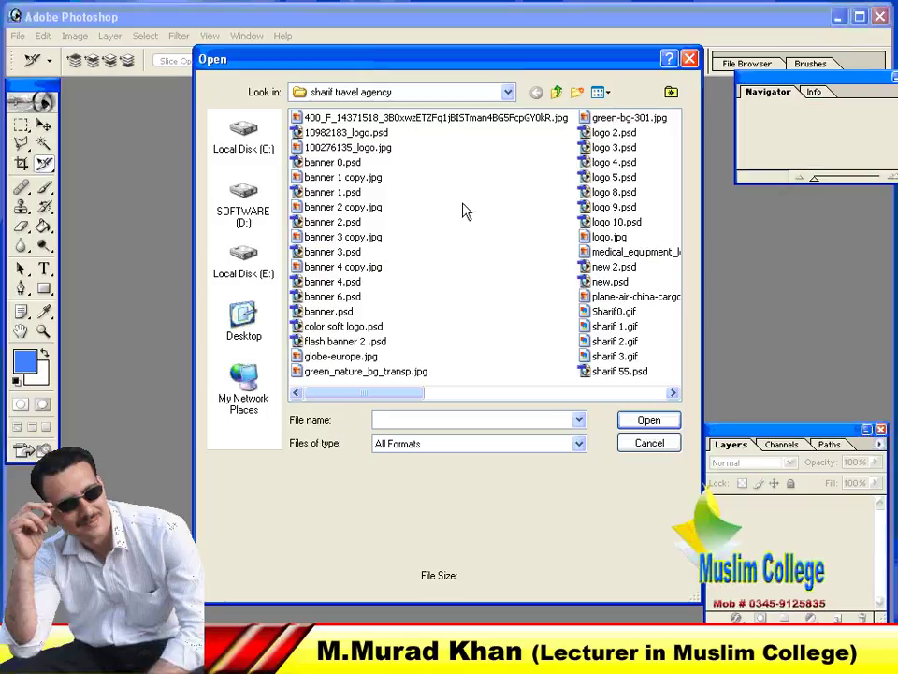
click(608, 97)
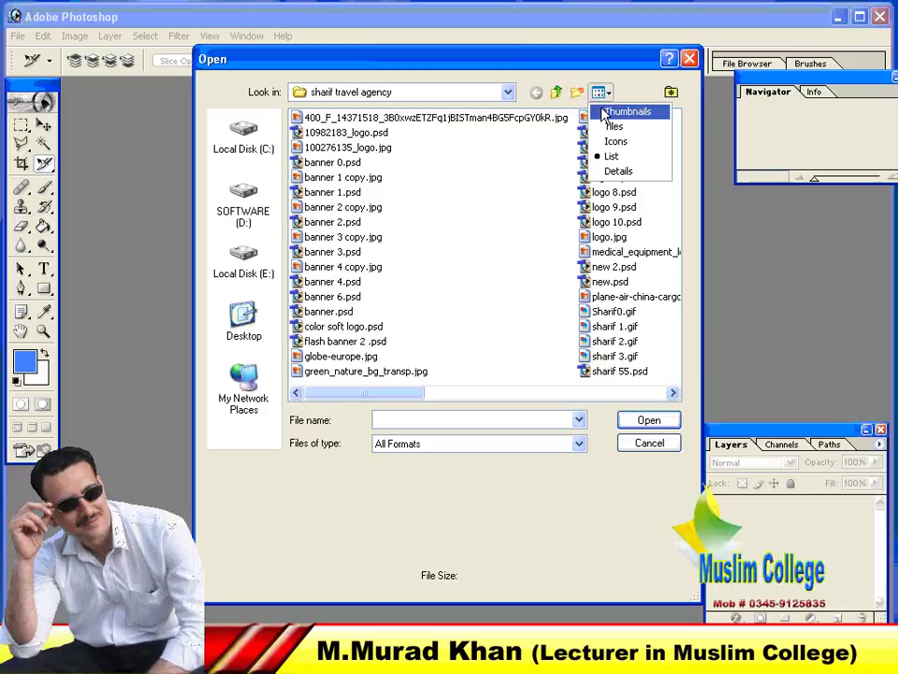
click(618, 111)
drag(672, 140, 692, 240)
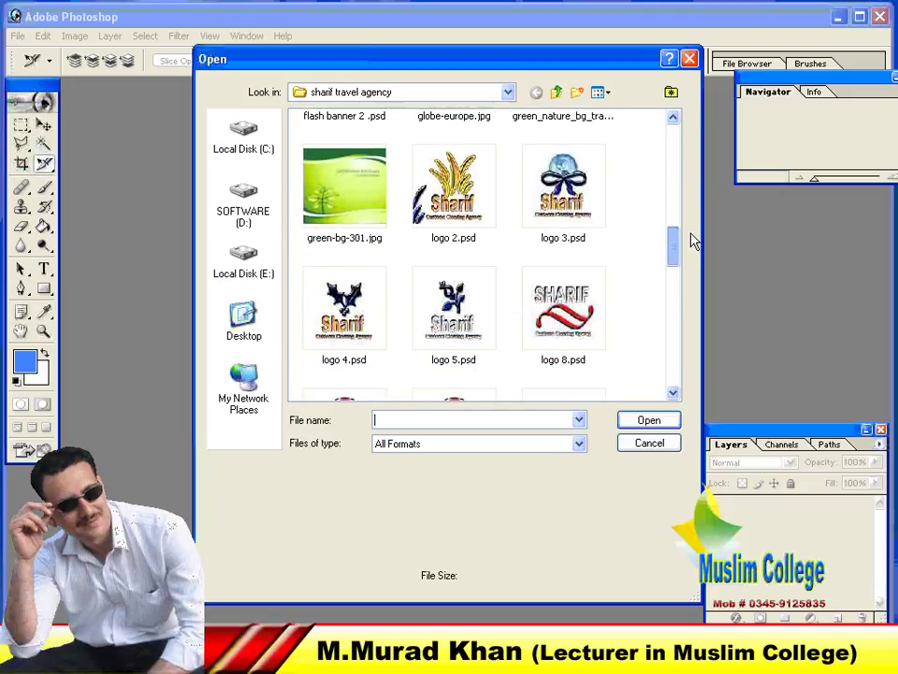
click(365, 191)
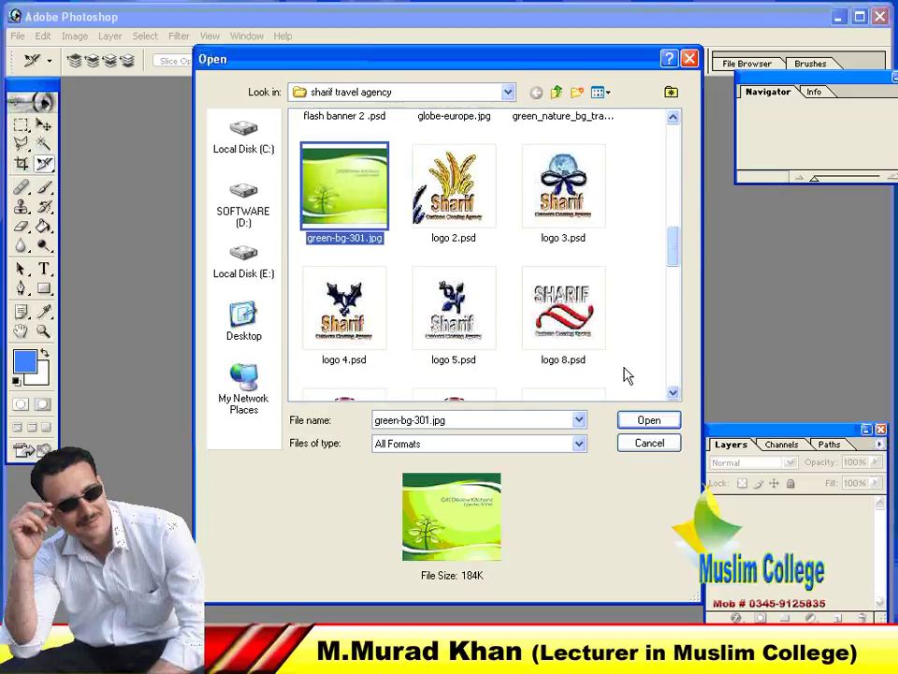
click(648, 420)
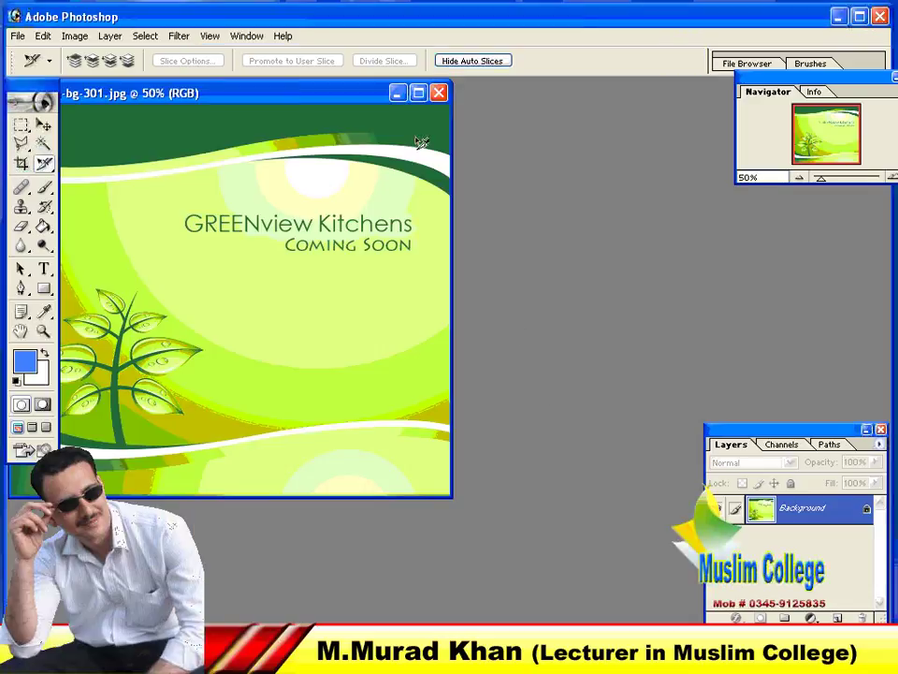
click(418, 92)
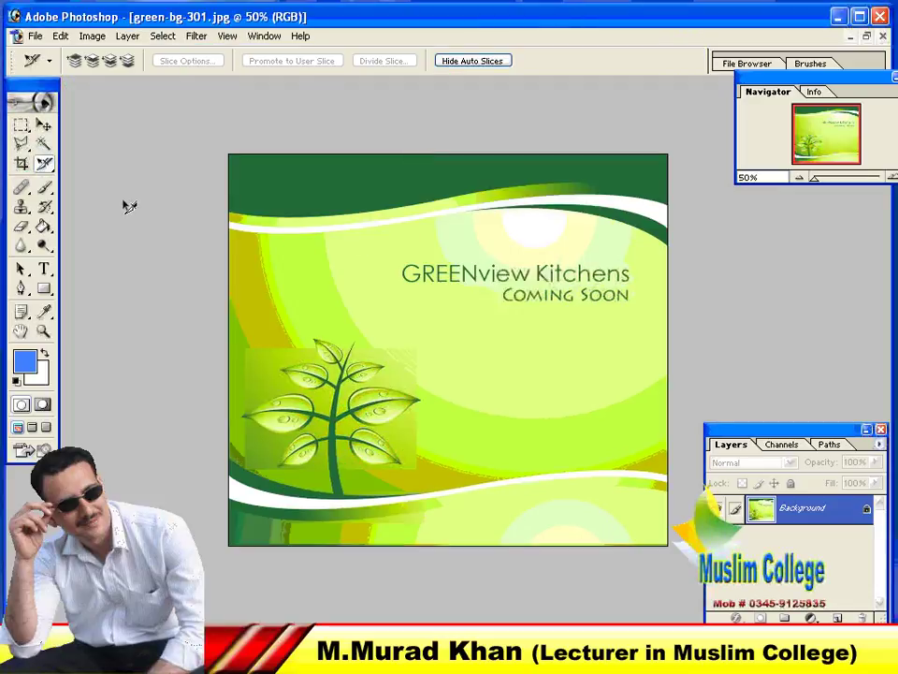
- Sample the base of the plant's stem with the Healing Brush and paint a copy of the plant in the image's lower-right area
click(22, 188)
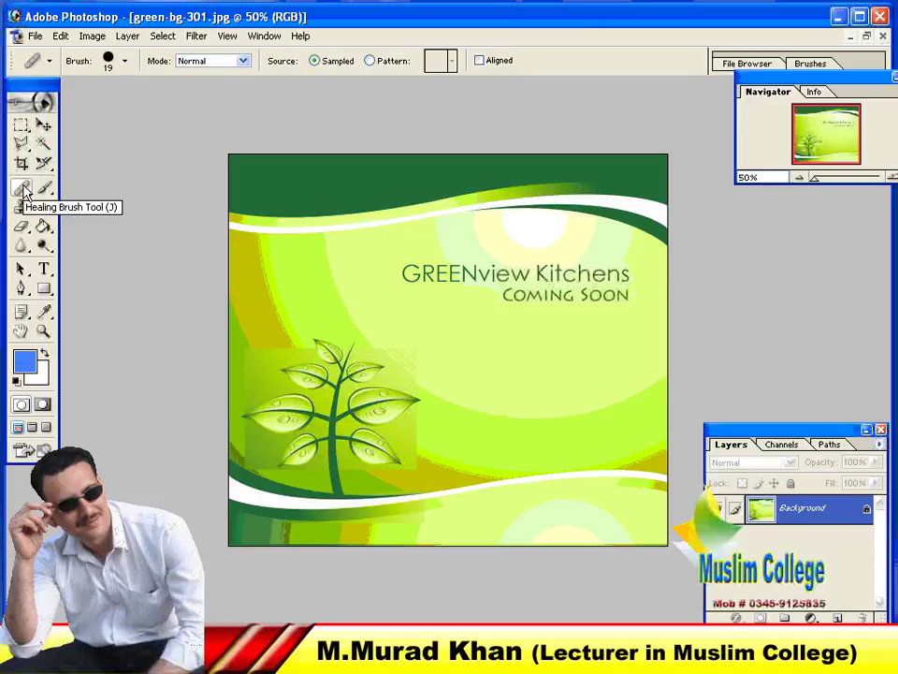
click(291, 268)
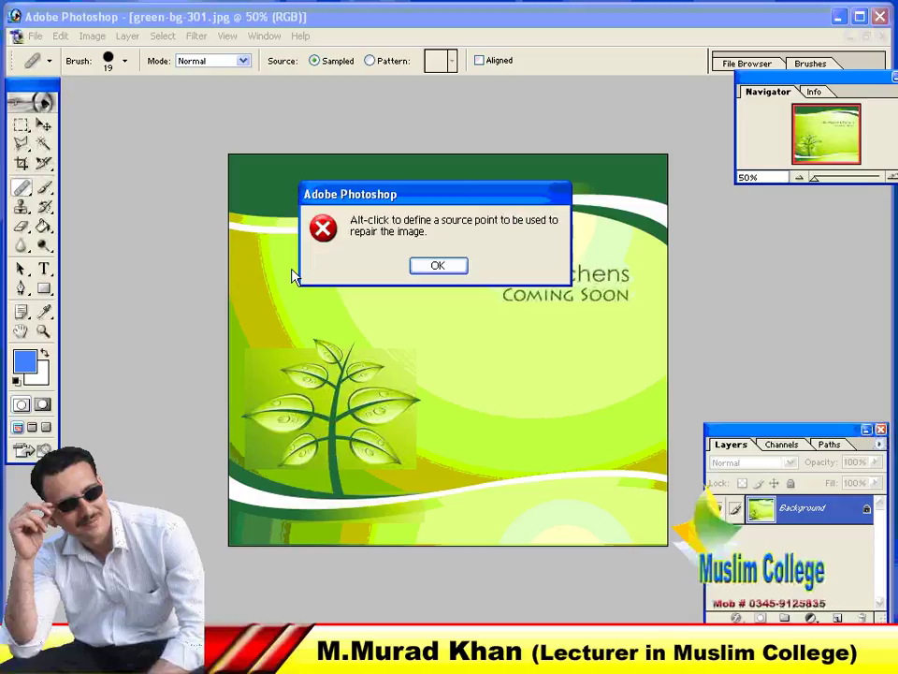
click(433, 269)
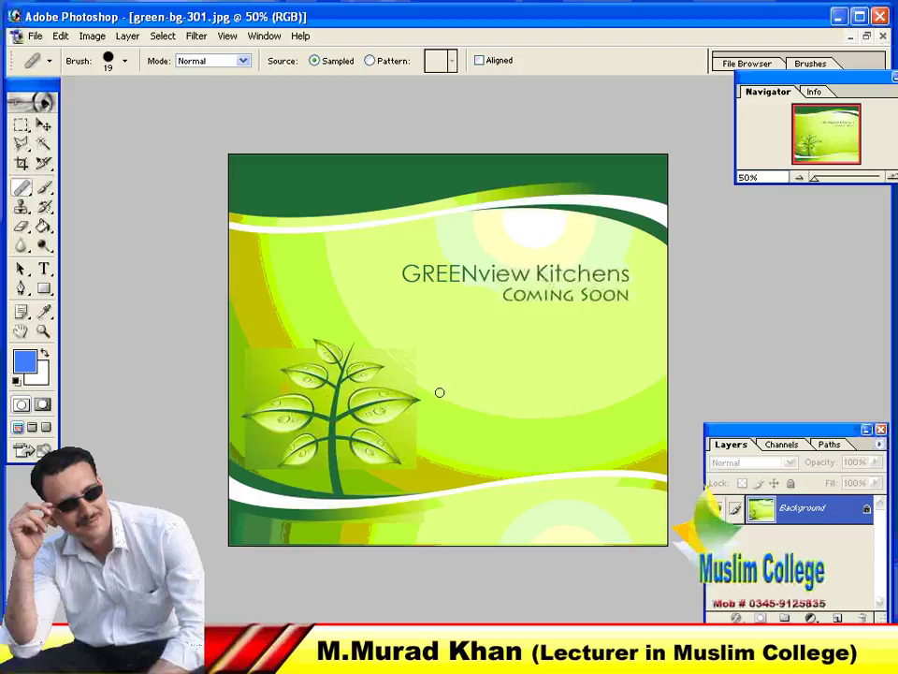
mouse_move(523, 370)
mouse_down()
mouse_move(470, 366)
mouse_move(527, 362)
mouse_move(513, 359)
mouse_up()
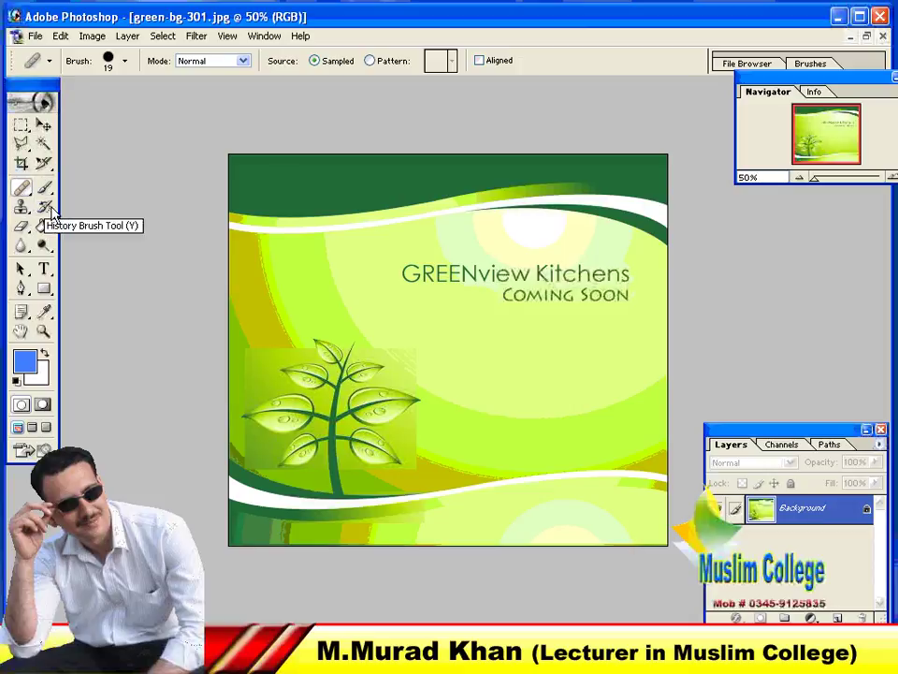
alt+click(275, 399)
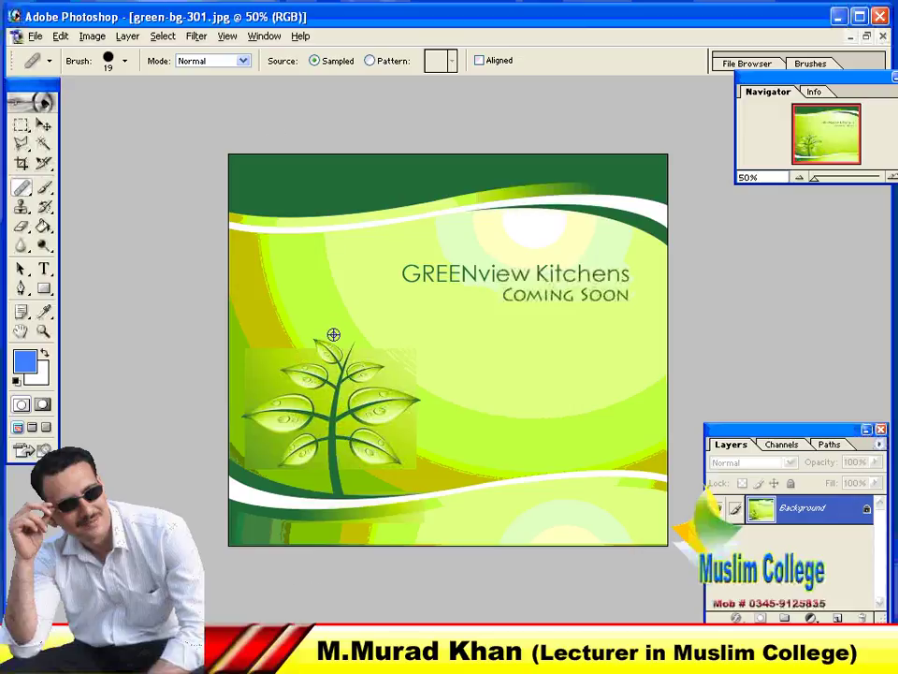
alt+click(337, 487)
drag(252, 468, 251, 419)
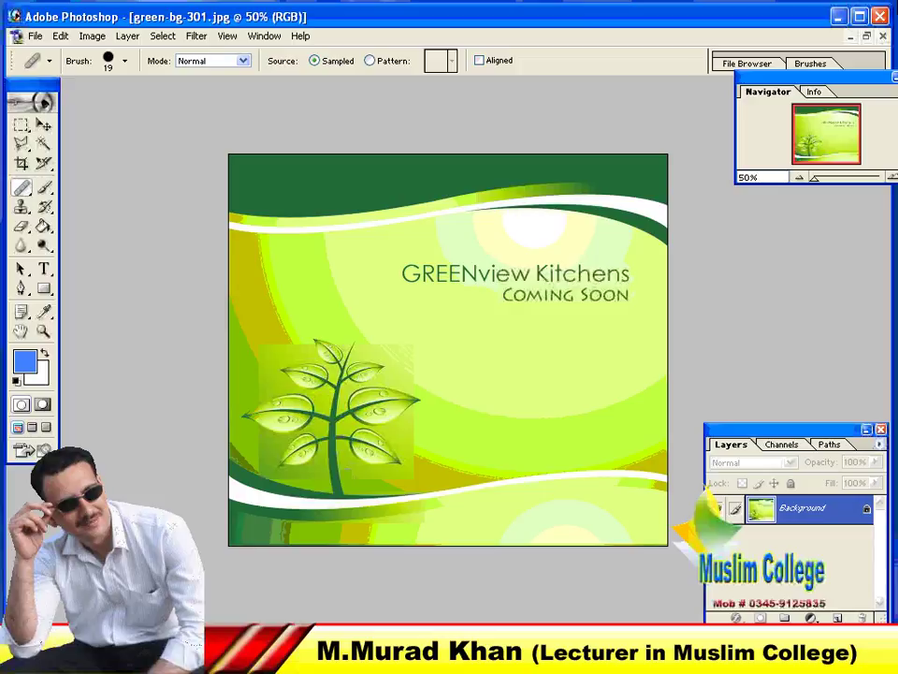
drag(252, 468, 251, 421)
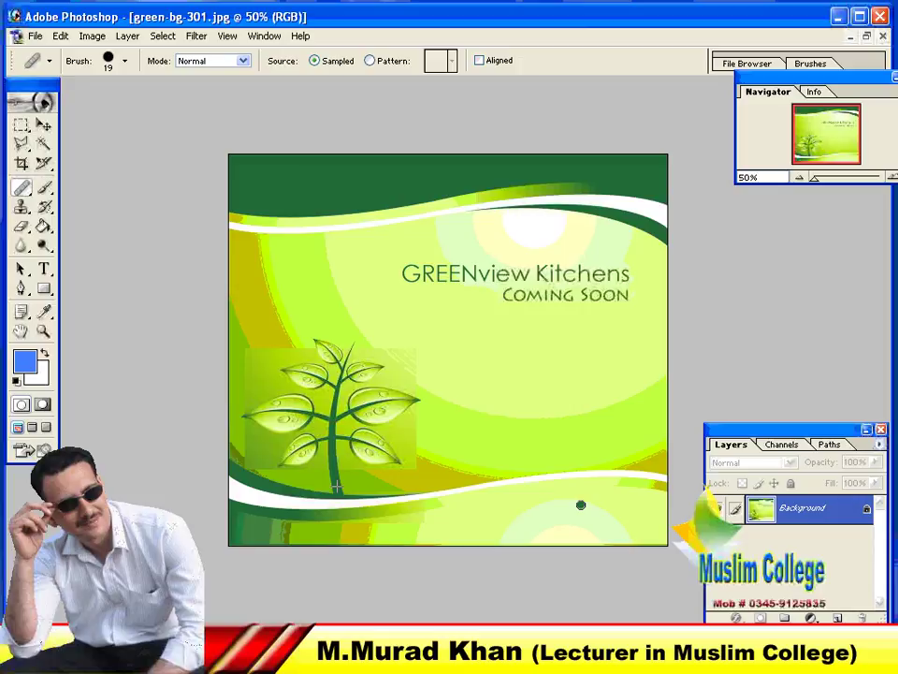
mouse_move(581, 505)
mouse_down()
mouse_move(575, 460)
mouse_move(533, 457)
mouse_move(528, 476)
mouse_move(550, 463)
mouse_move(538, 463)
mouse_move(586, 457)
mouse_move(602, 472)
mouse_move(630, 475)
mouse_move(604, 472)
mouse_move(619, 462)
mouse_move(539, 466)
mouse_move(576, 450)
mouse_move(570, 434)
mouse_move(494, 432)
mouse_move(541, 421)
mouse_move(576, 426)
mouse_move(500, 437)
mouse_move(542, 438)
mouse_move(488, 431)
mouse_move(534, 430)
mouse_move(521, 418)
mouse_move(588, 433)
mouse_move(611, 413)
mouse_move(650, 419)
mouse_move(609, 437)
mouse_move(623, 406)
mouse_move(644, 412)
mouse_move(577, 432)
mouse_move(574, 403)
mouse_move(541, 397)
mouse_move(562, 386)
mouse_move(572, 409)
mouse_move(605, 387)
mouse_move(587, 398)
mouse_move(591, 371)
mouse_move(583, 384)
mouse_move(562, 365)
mouse_move(559, 372)
mouse_move(586, 375)
mouse_move(557, 357)
mouse_move(567, 363)
mouse_up()
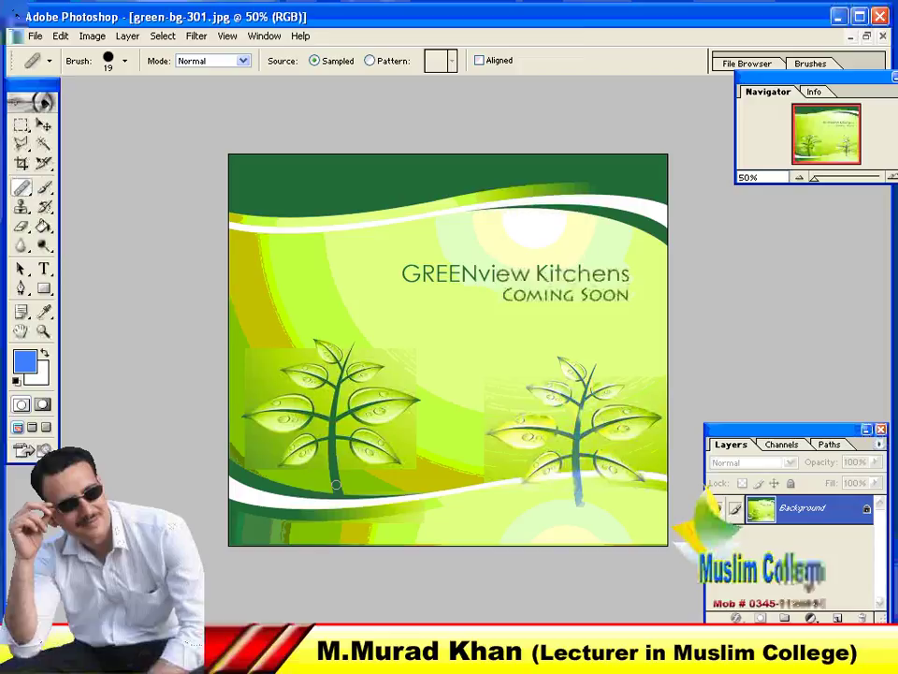
- Open green_nature_bg_transp.jpg from the sharif travel agency folder as a second document
click(34, 36)
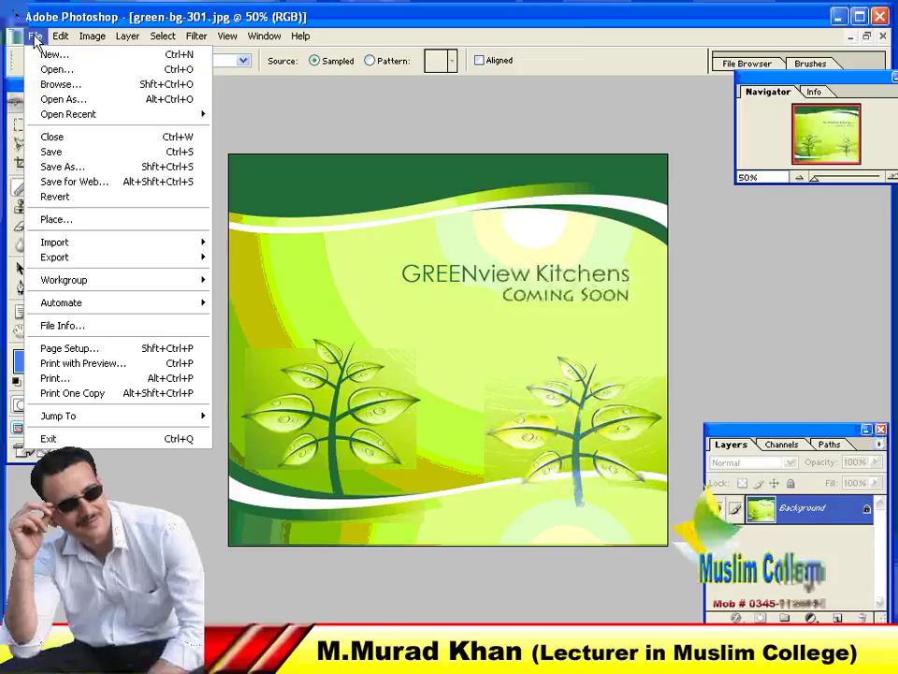
click(50, 70)
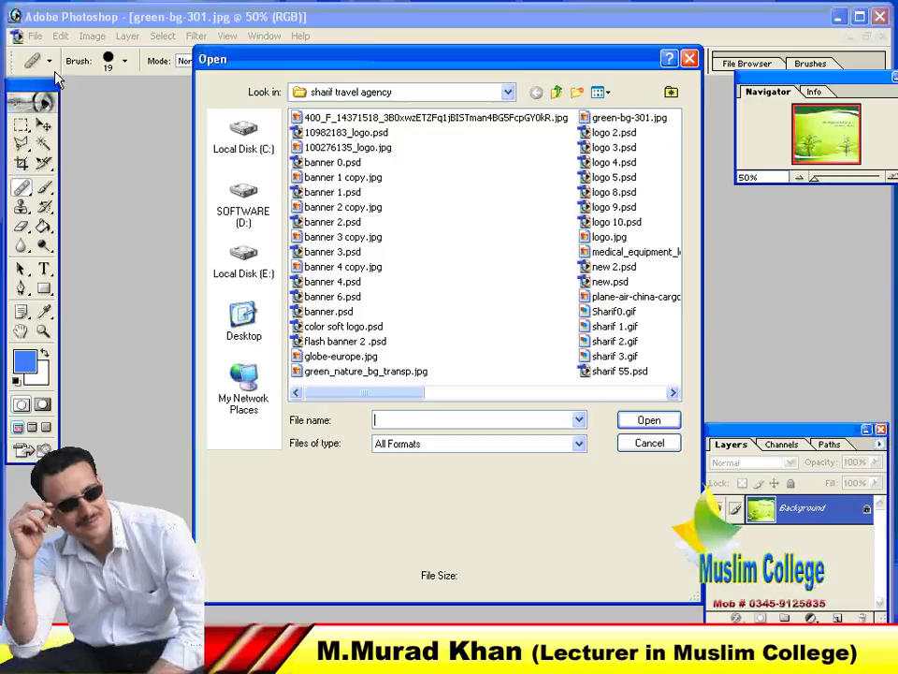
click(599, 94)
click(604, 112)
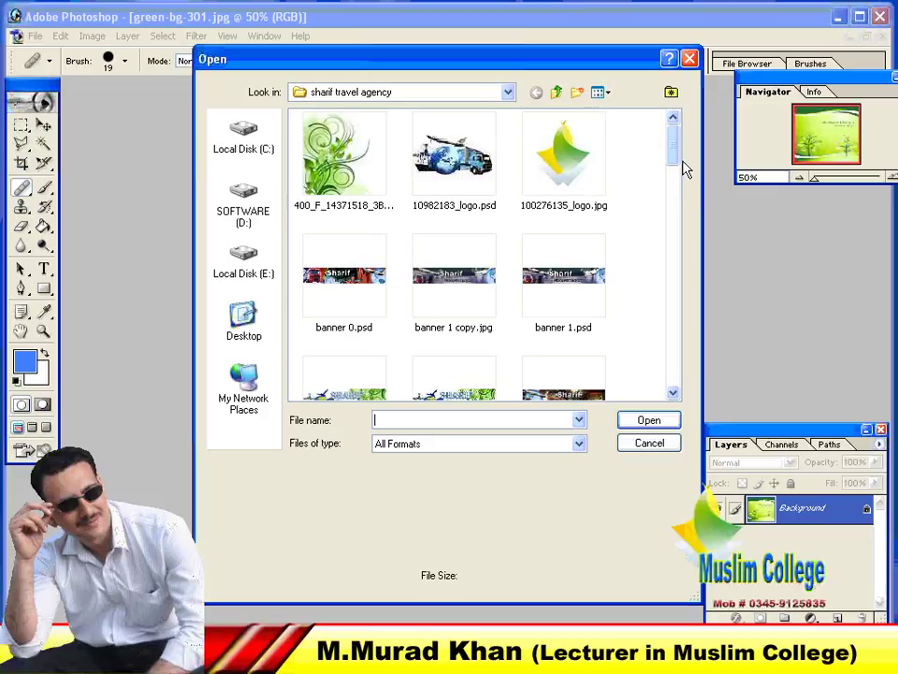
scroll(680, 156, down, 1)
drag(679, 156, 677, 229)
click(599, 235)
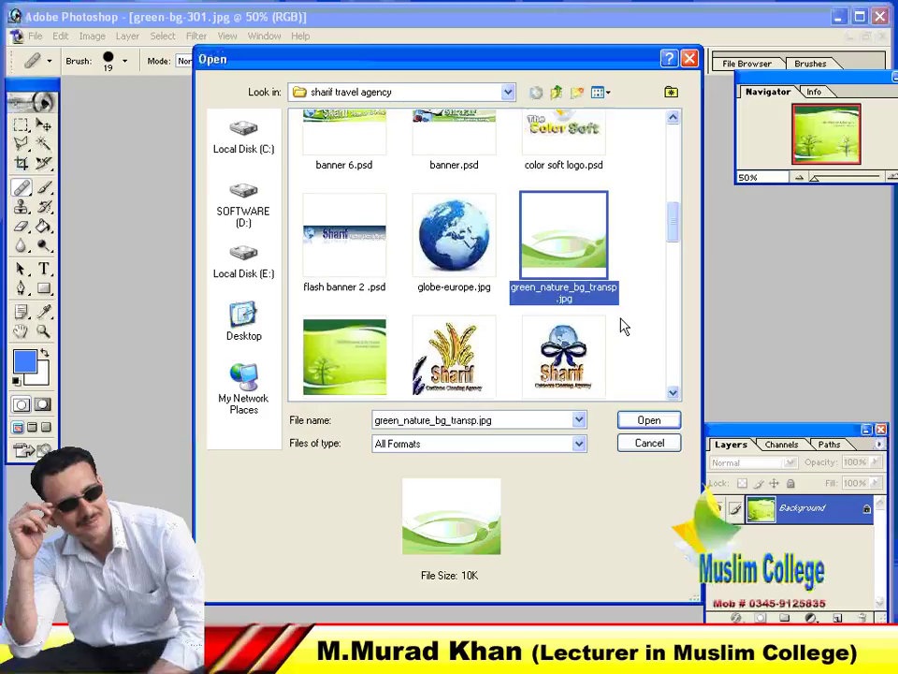
click(649, 422)
- Place the green_nature_bg_transp.jpg window beside green-bg-301.jpg and make green-bg-301.jpg the active document
drag(244, 116, 599, 134)
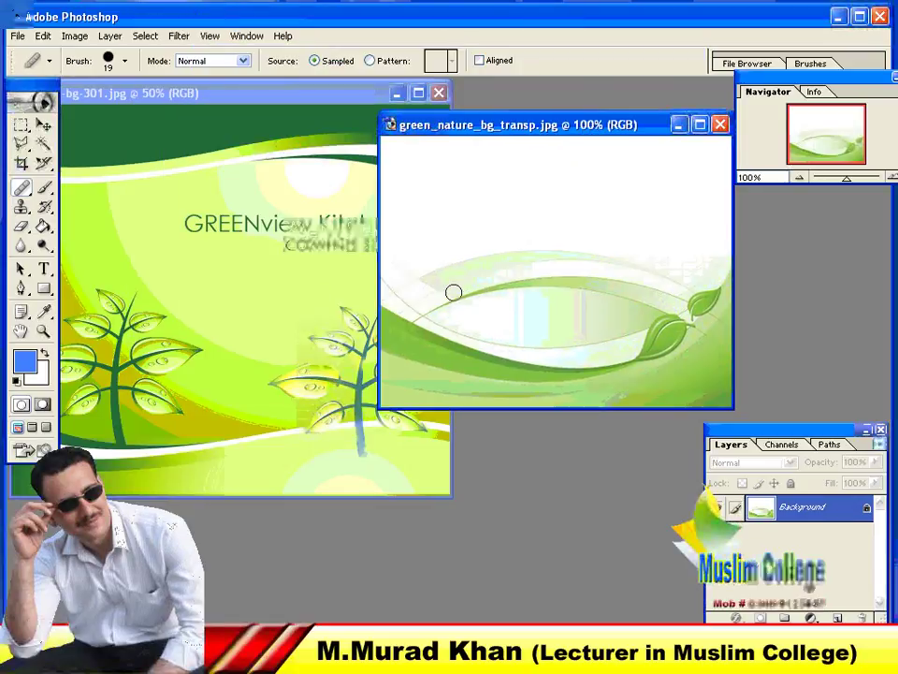
drag(461, 137, 546, 124)
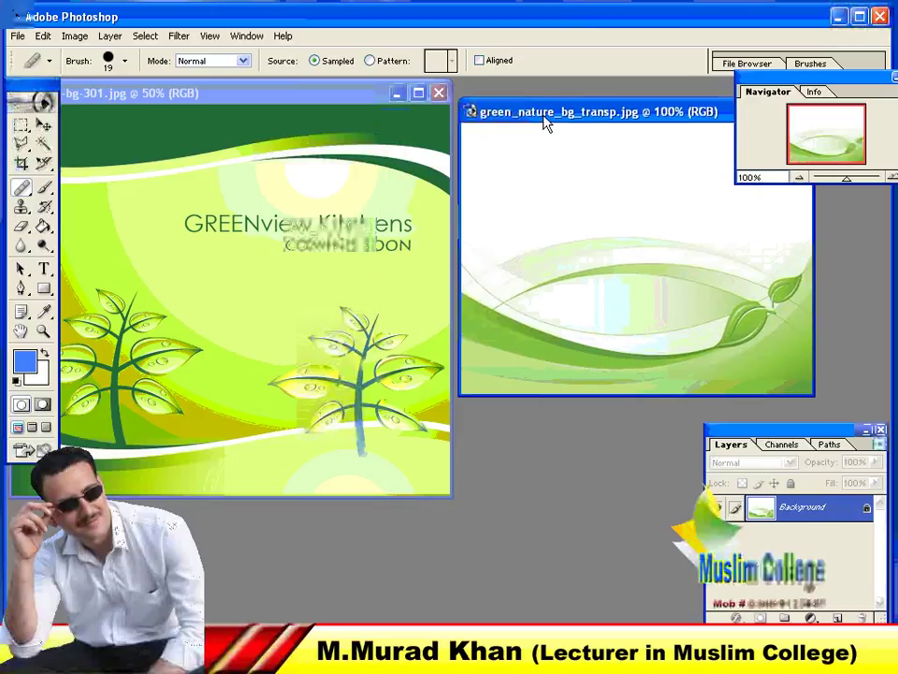
click(315, 92)
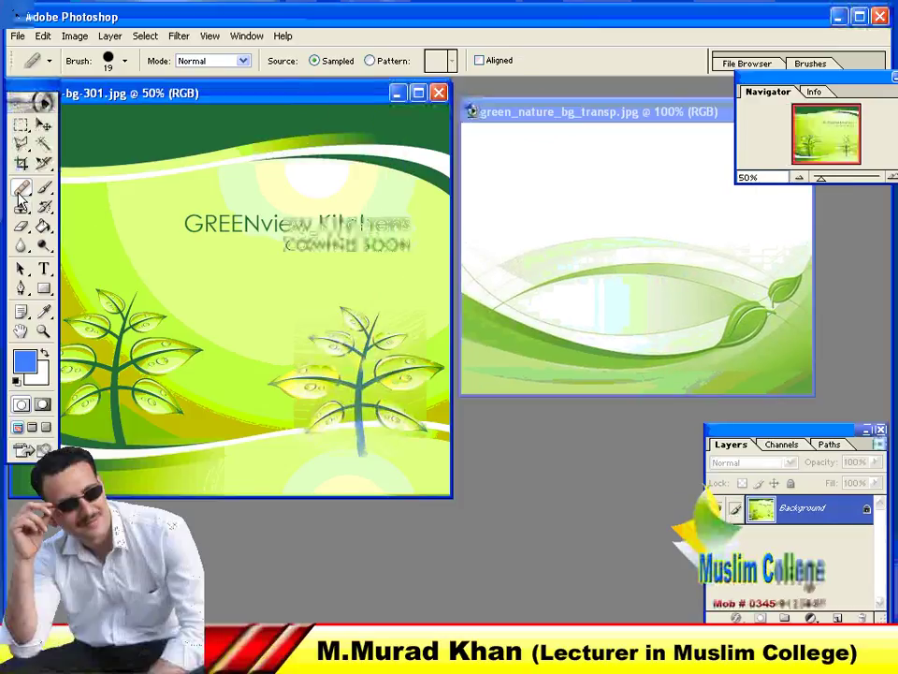
- Sample the plant's stem base in green-bg-301.jpg with the Healing Brush and bring the green_nature_bg_transp.jpg window forward, overlapping the source image
drag(227, 94, 281, 92)
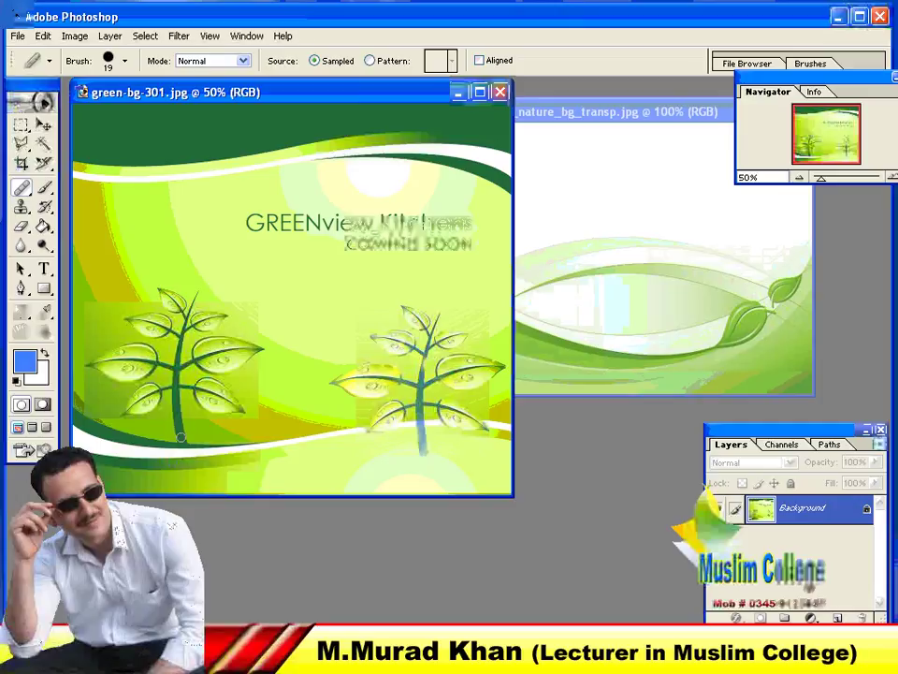
click(592, 114)
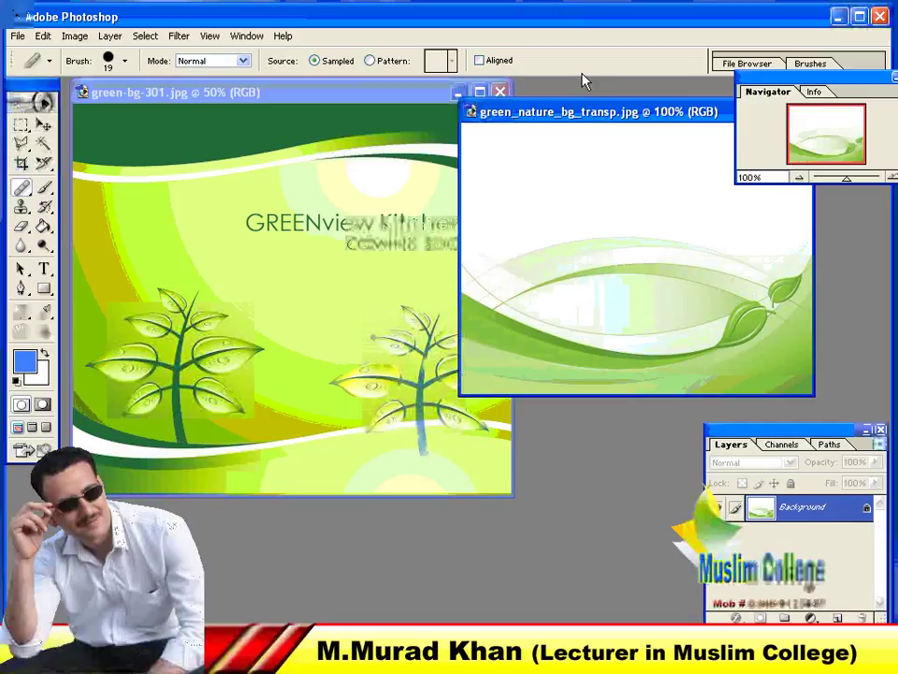
drag(591, 97, 538, 103)
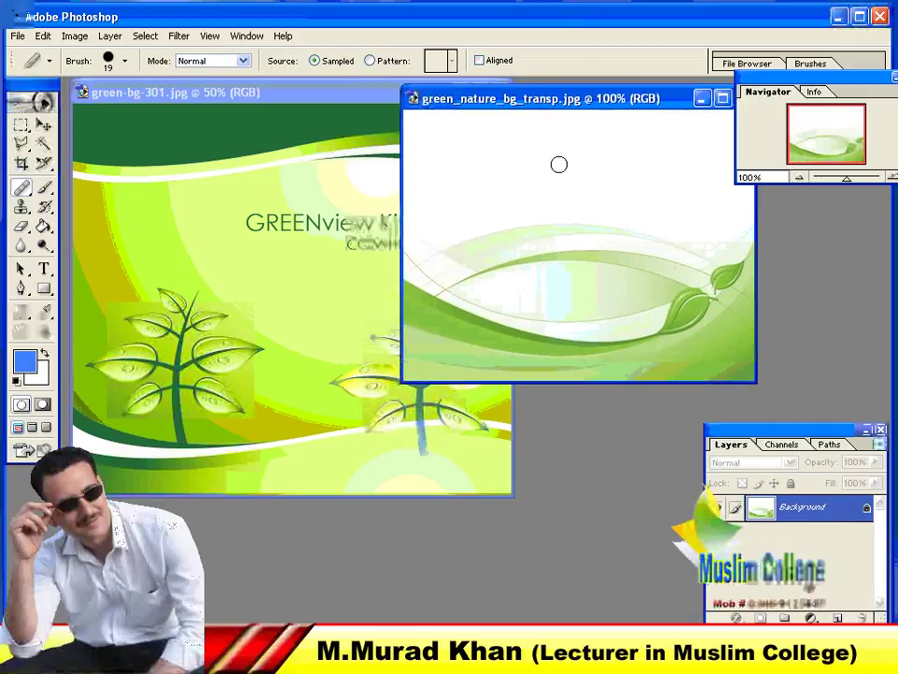
- Paint the sampled plant's stem, branches and leaves into green_nature_bg_transp.jpg, starting inside the pale oval and working upward
click(574, 291)
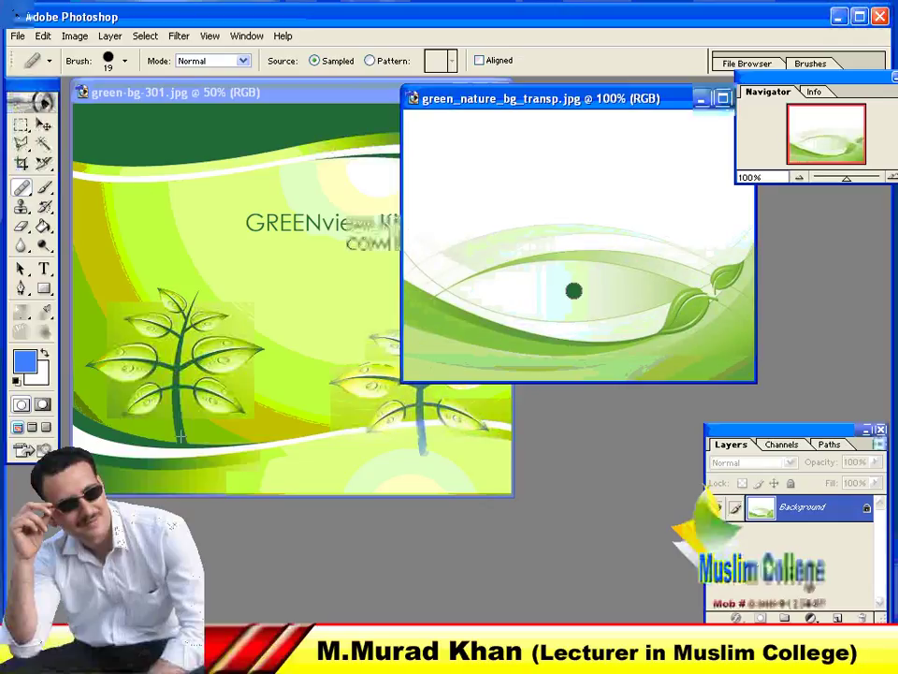
mouse_move(574, 291)
mouse_down()
mouse_move(560, 196)
mouse_move(521, 202)
mouse_move(469, 231)
mouse_move(484, 206)
mouse_move(520, 207)
mouse_move(523, 217)
mouse_move(510, 231)
mouse_move(499, 233)
mouse_move(508, 221)
mouse_move(479, 237)
mouse_up()
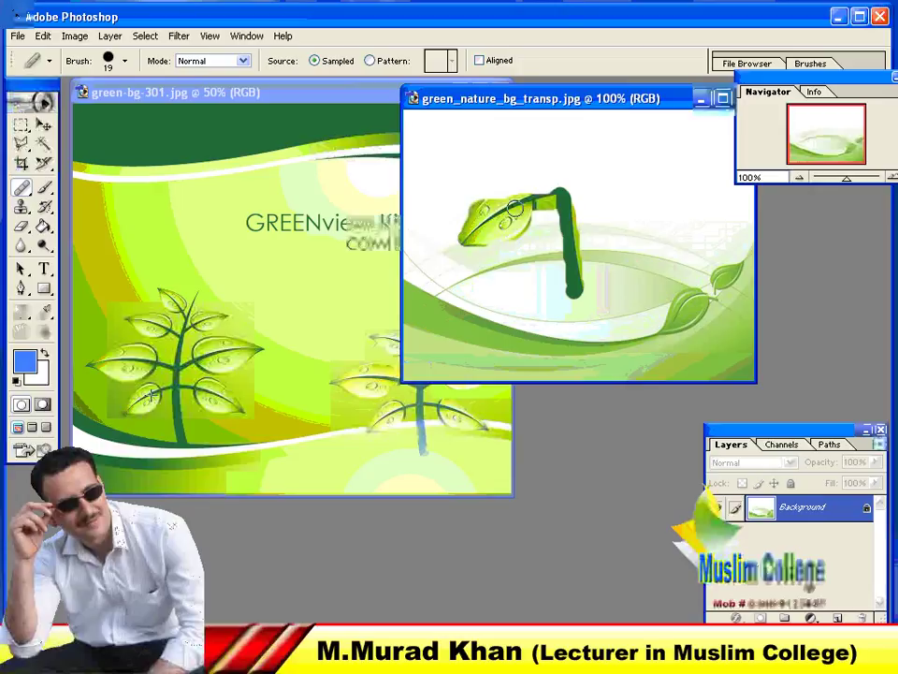
mouse_move(556, 202)
mouse_down()
mouse_move(558, 160)
mouse_move(527, 151)
mouse_move(454, 160)
mouse_move(428, 149)
mouse_move(476, 136)
mouse_move(507, 141)
mouse_move(487, 128)
mouse_move(440, 138)
mouse_move(494, 134)
mouse_move(497, 150)
mouse_move(485, 162)
mouse_move(450, 163)
mouse_move(427, 151)
mouse_move(458, 142)
mouse_move(497, 156)
mouse_move(554, 155)
mouse_move(599, 144)
mouse_move(610, 117)
mouse_move(723, 118)
mouse_move(662, 167)
mouse_move(605, 142)
mouse_move(687, 134)
mouse_move(659, 119)
mouse_move(617, 125)
mouse_move(684, 142)
mouse_move(642, 148)
mouse_up()
drag(566, 148, 568, 109)
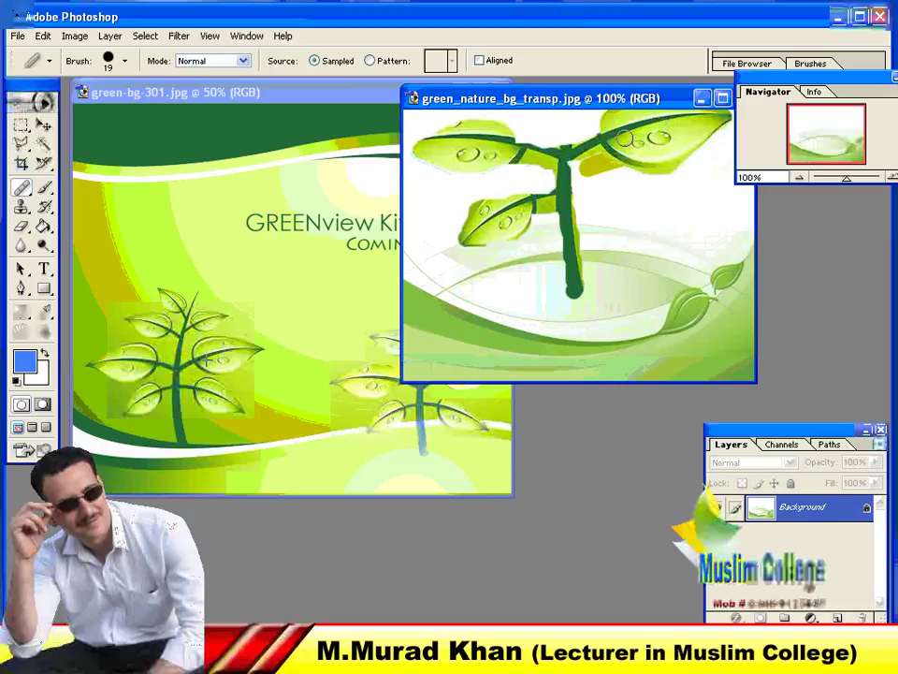